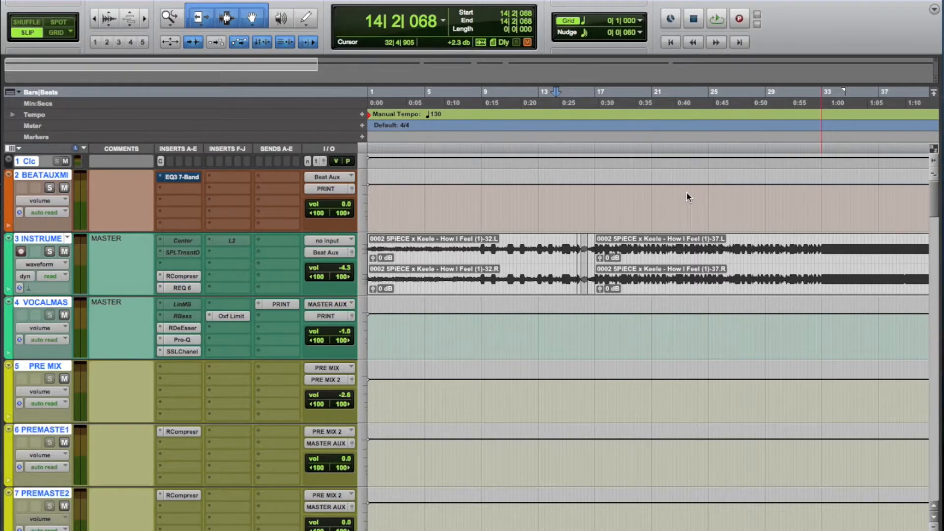
Step: Remove the short edited clips before bar 17 on the INSTRUME track and extend the first clip over the gap
click(576, 261)
drag(576, 265, 597, 270)
key(t)
key(t)
key(t)
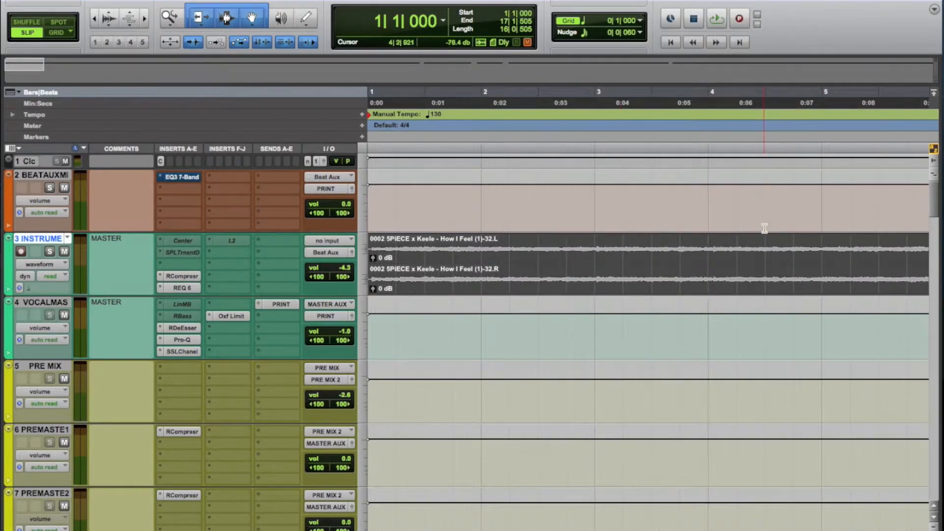
Step: Extend the start of the second INSTRUME clip back to about 17|1|017 so it meets the first clip
scroll(763, 229, right, 15)
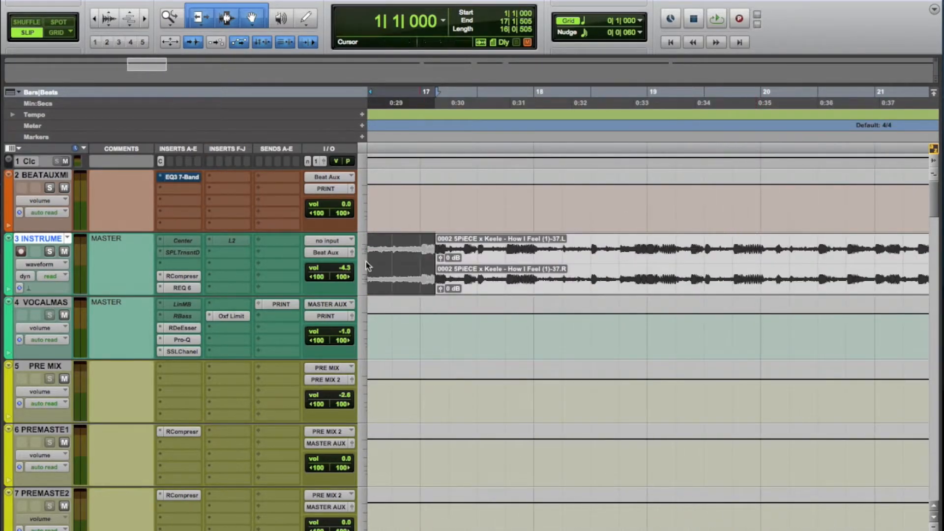
click(426, 263)
drag(426, 263, 422, 263)
key(r)
key(r)
key(r)
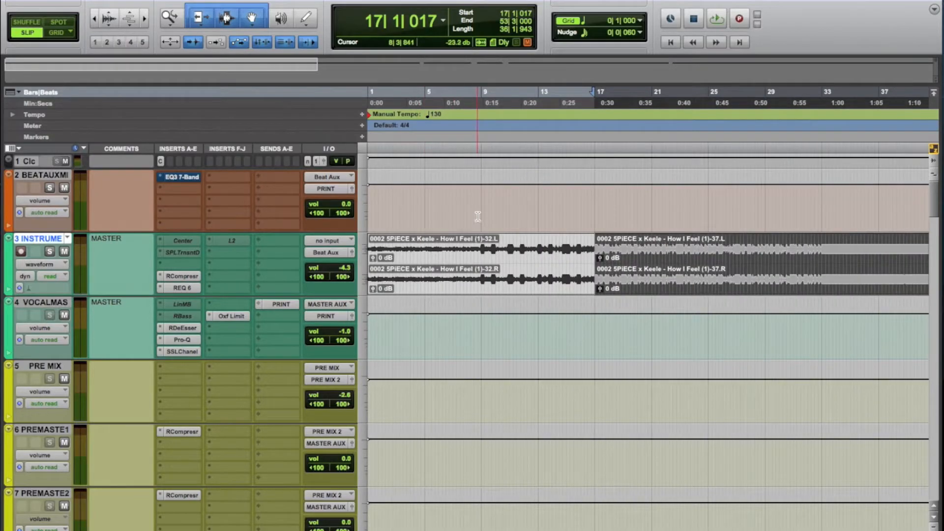
Step: Play the unprocessed instrumental from about bar 8 through the bar 17 transition, stopping near the end of bar 20
click(486, 210)
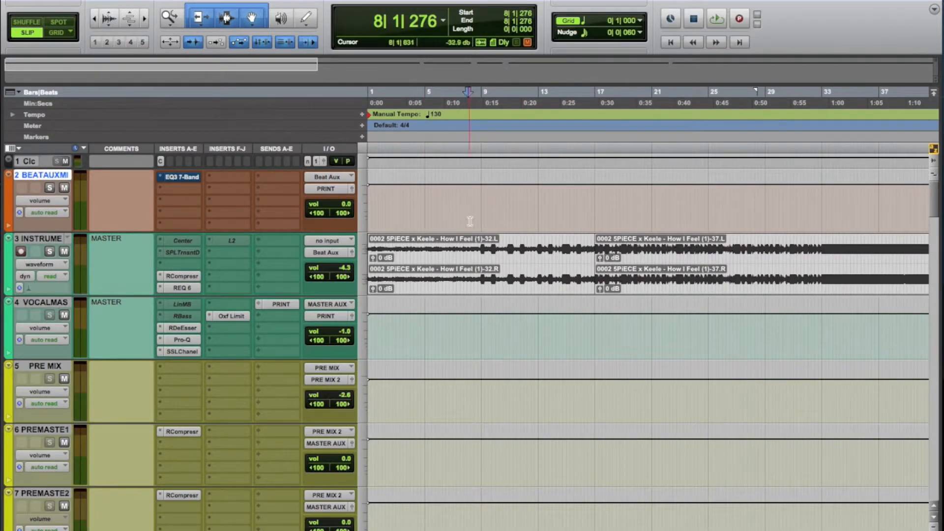
key(space)
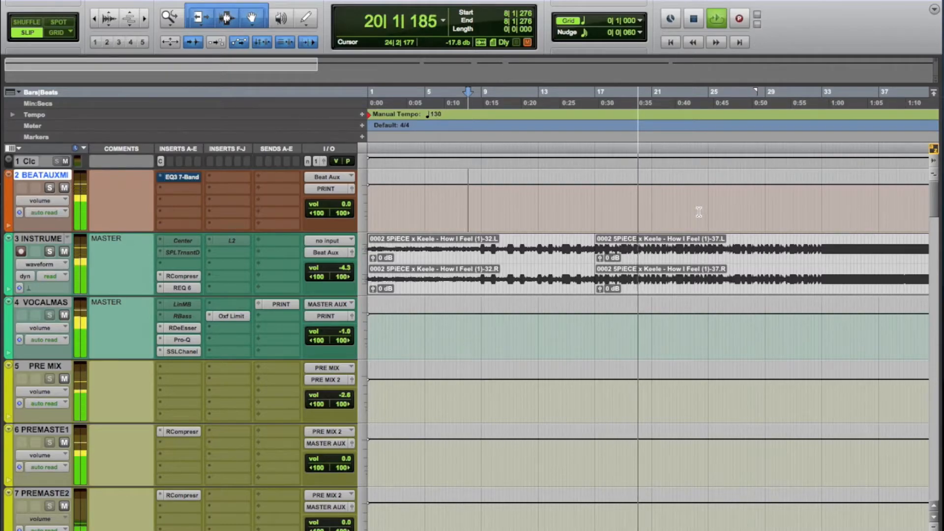
key(space)
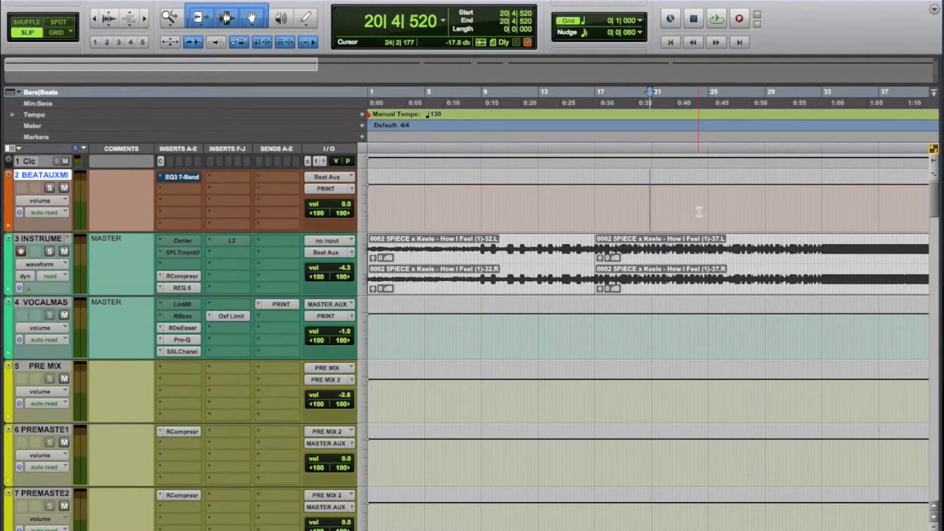
Step: Undo the clip removal and trimming on the INSTRUME track to restore the edited clips before bar 17
key(super+z)
key(super+z)
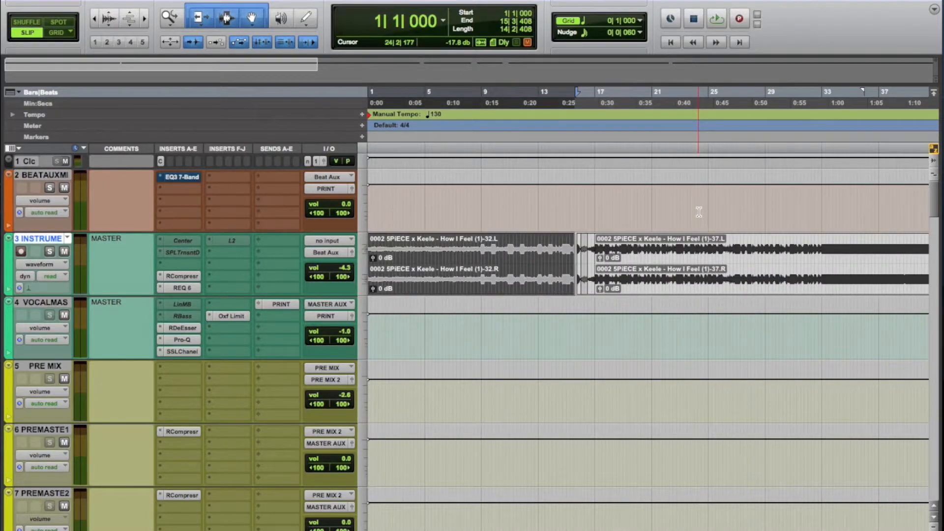
key(super+z)
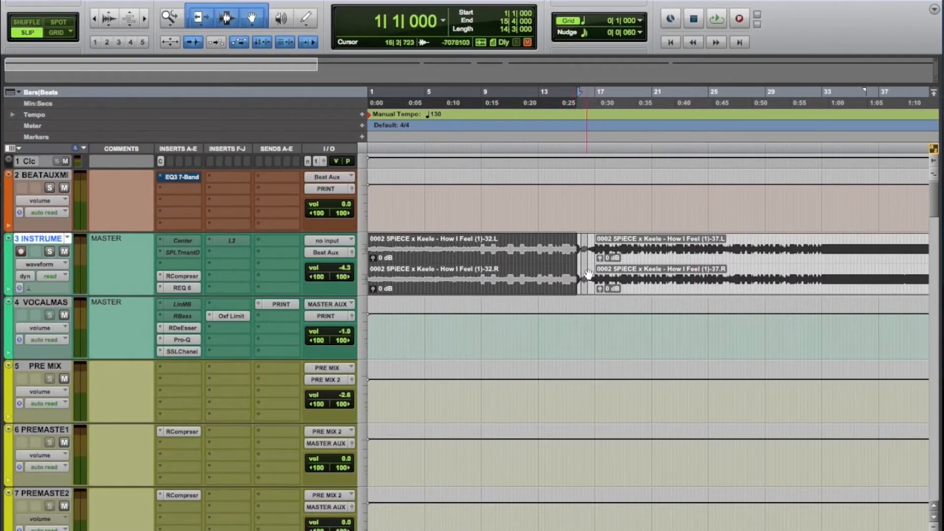
Step: Play the edited instrumental from just before bar 9 through the transition and stop around bar 21
click(570, 197)
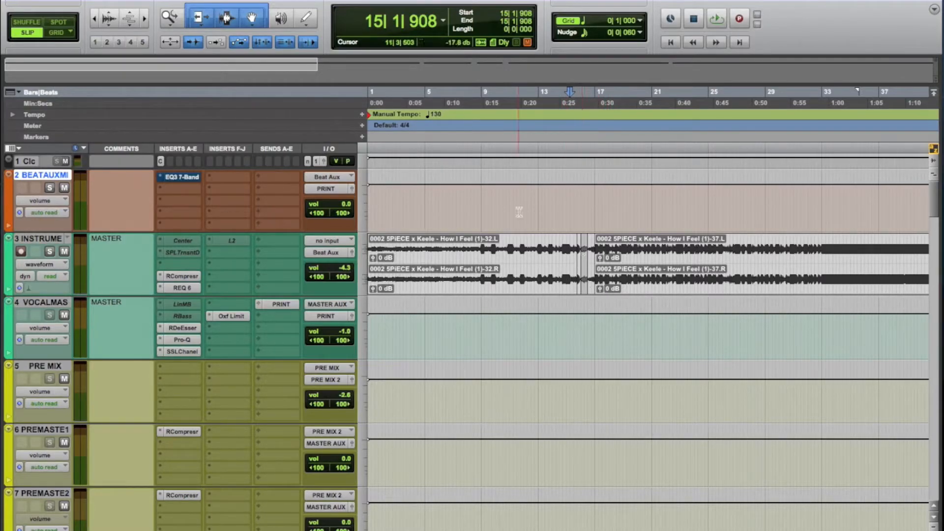
click(482, 199)
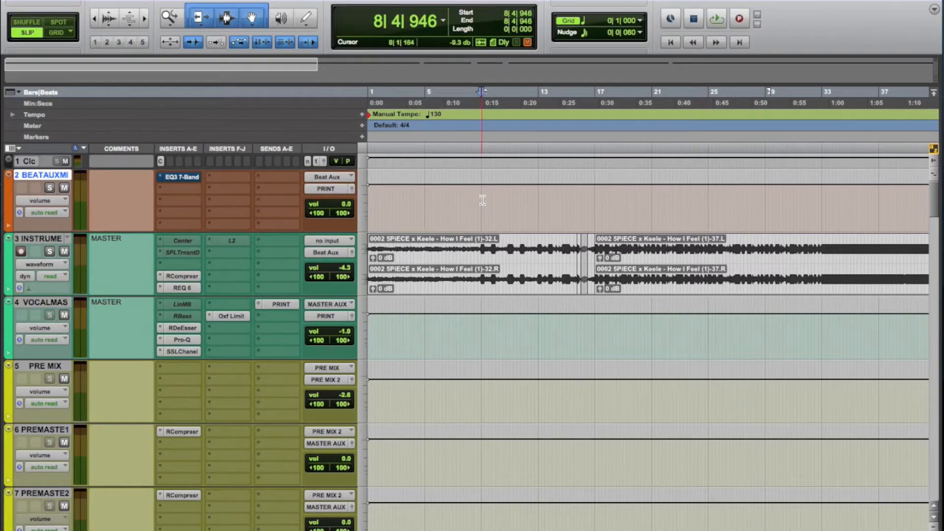
key(space)
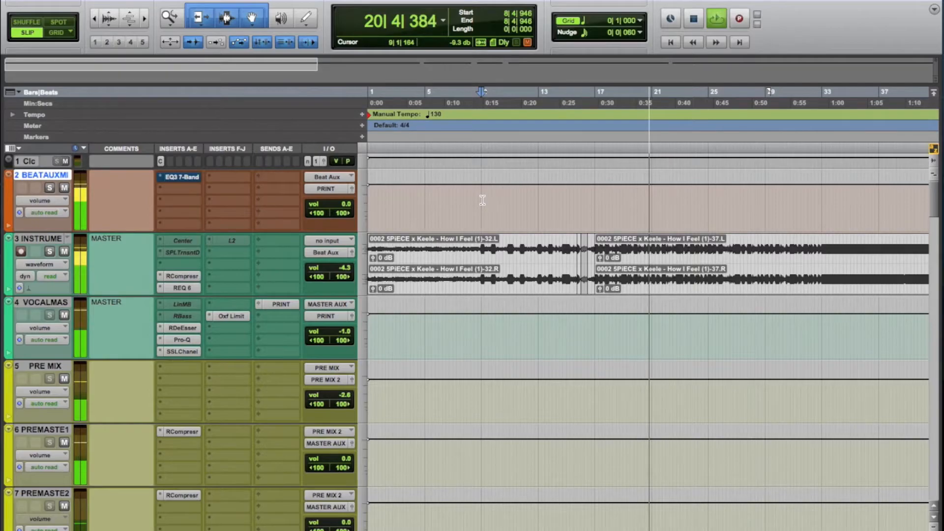
key(space)
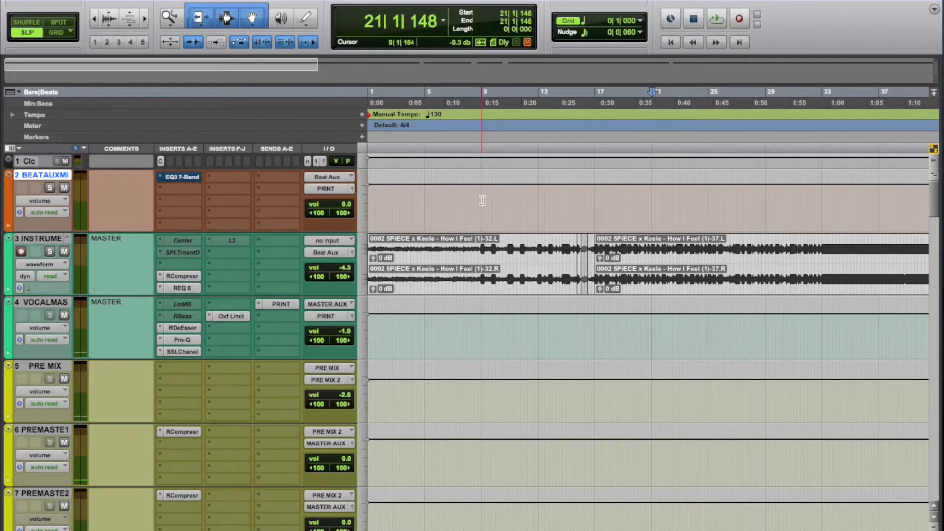
Step: Examine the edited INSTRUME clips between 15|4 and 17|1 and the full clip that follows them
click(582, 200)
key(super+bracketright)
key(super+bracketright)
key(super+bracketright)
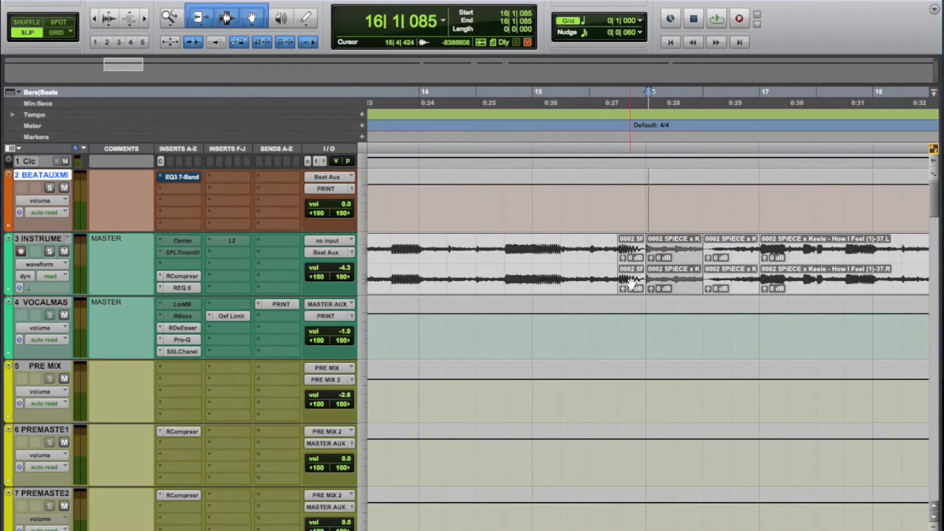
click(665, 284)
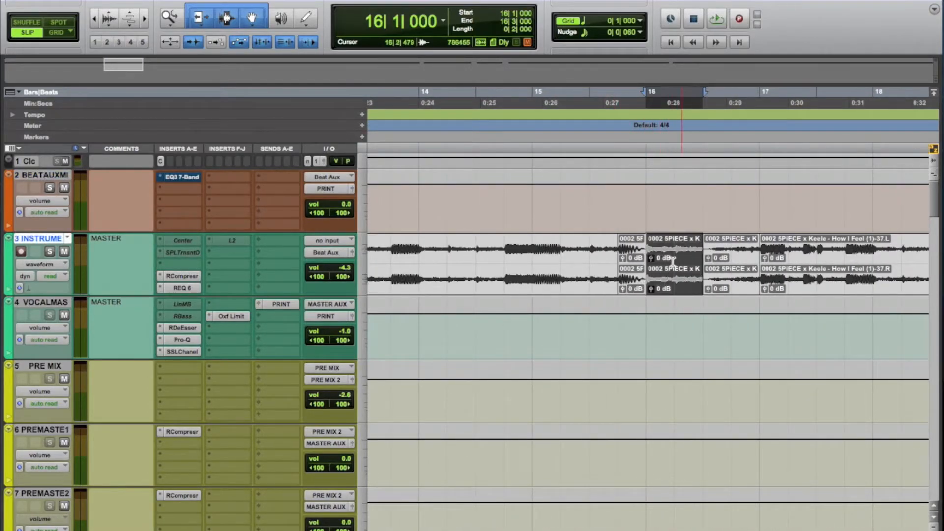
click(623, 289)
click(731, 286)
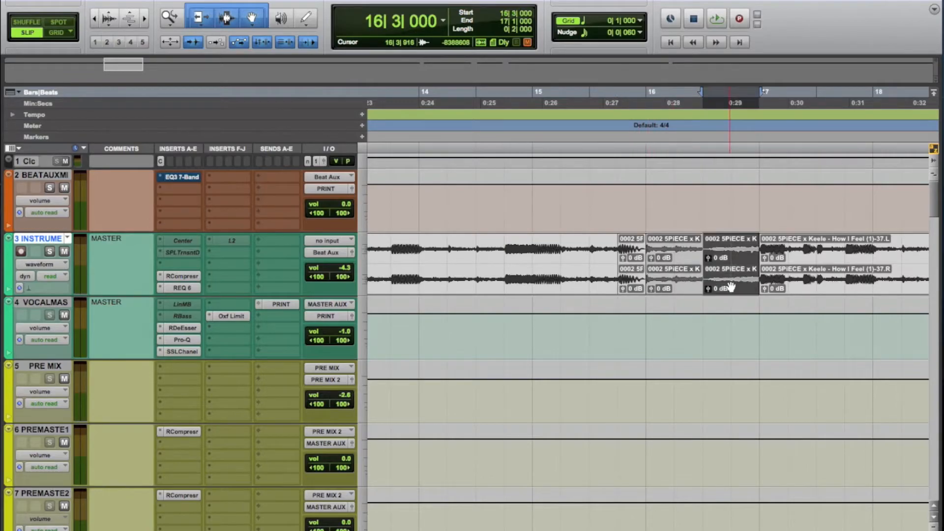
click(628, 285)
click(618, 306)
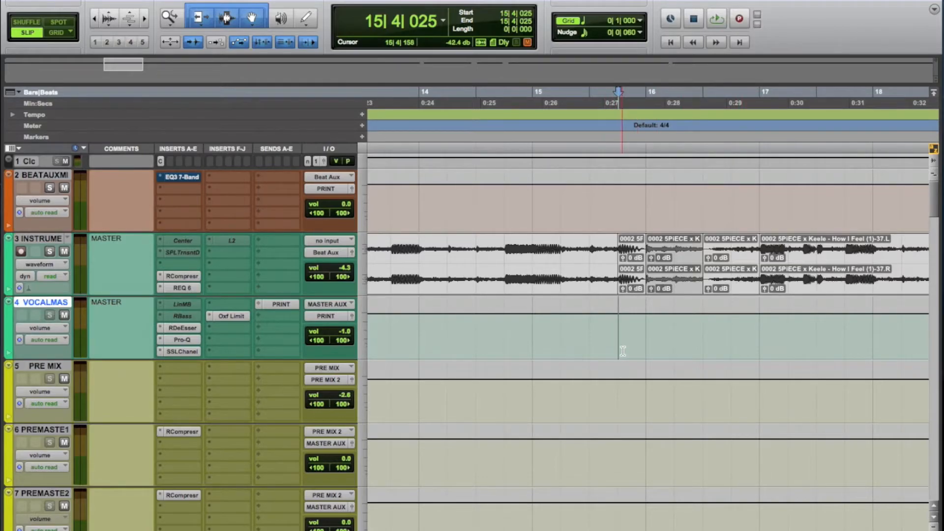
click(791, 274)
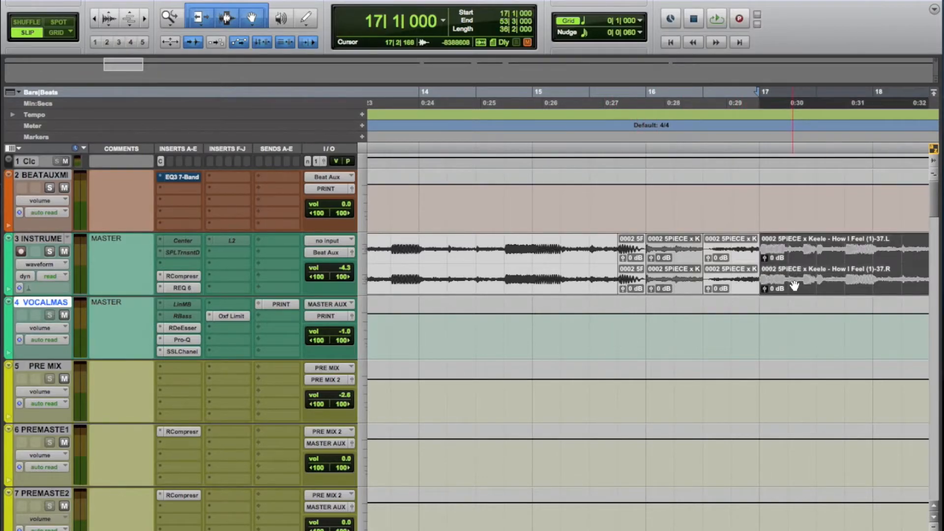
Step: Play the edited transition from bar 15 until just past bar 17
drag(534, 205, 622, 215)
click(533, 201)
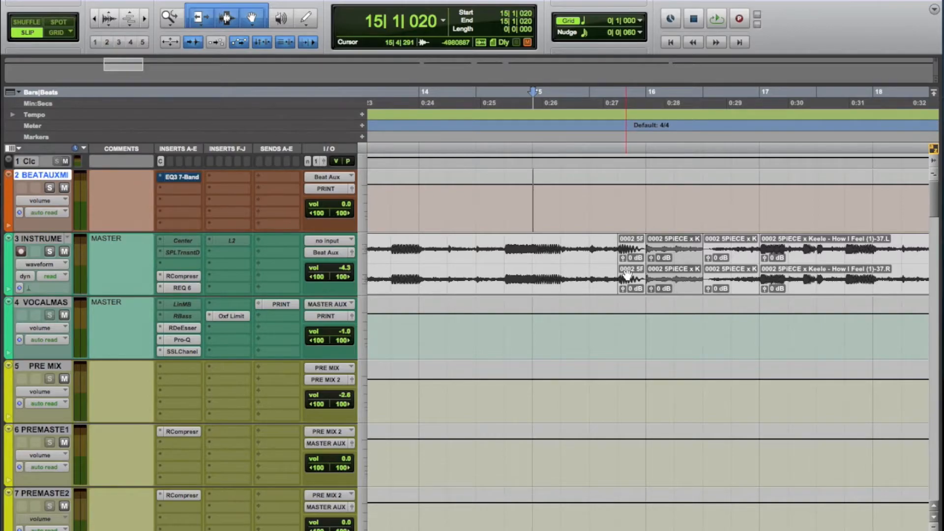
key(space)
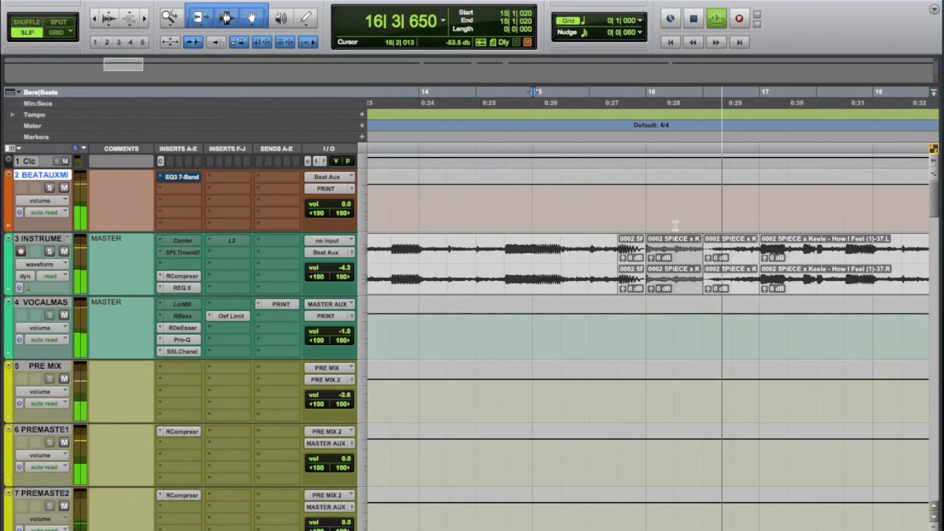
key(space)
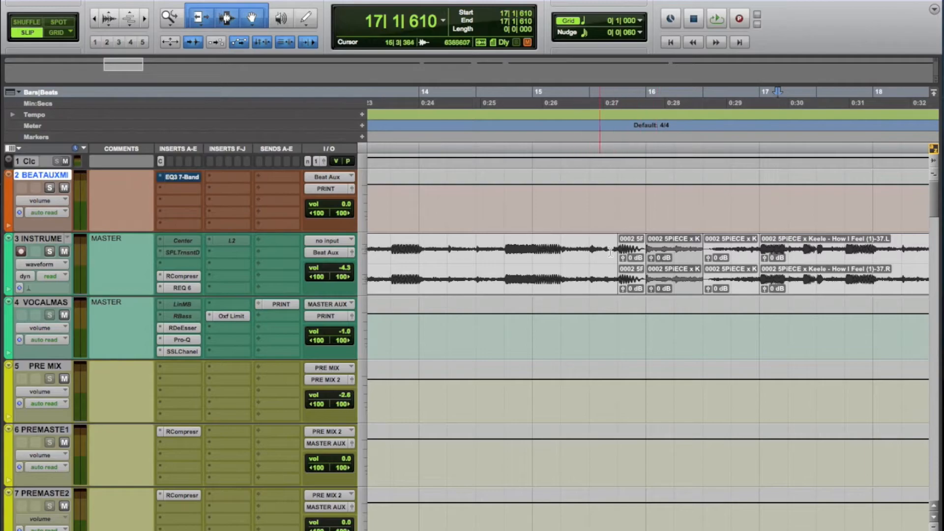
Step: Inspect the INSTRUME clip from 16|3 to 17|1 and play from just before it into bar 17
click(727, 276)
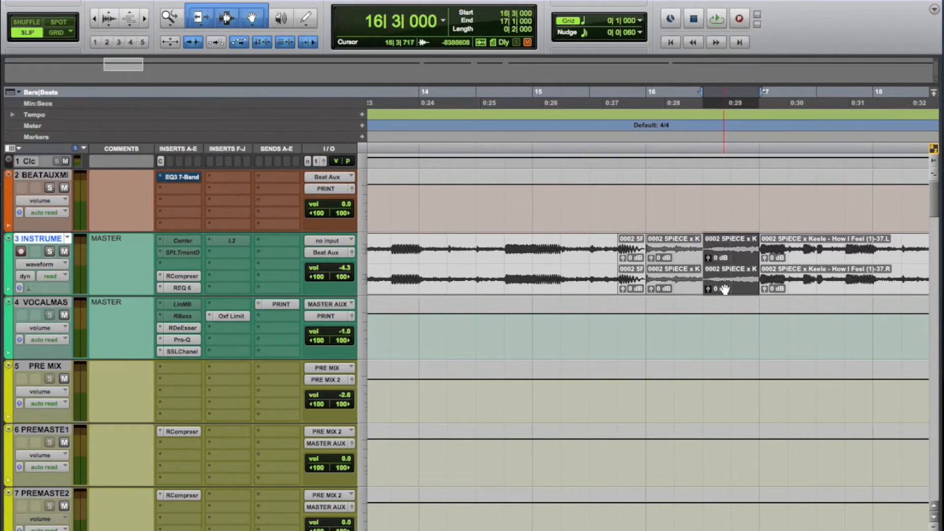
drag(700, 325, 797, 325)
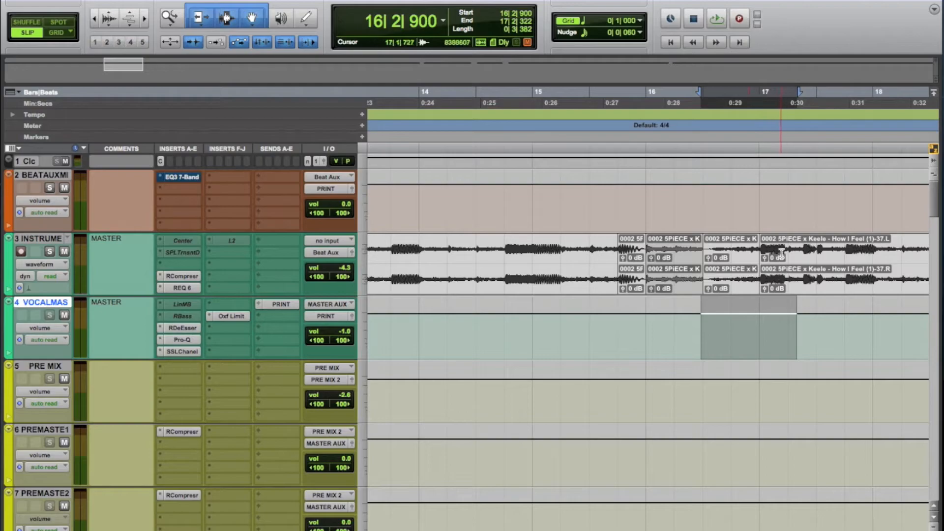
click(699, 198)
key(space)
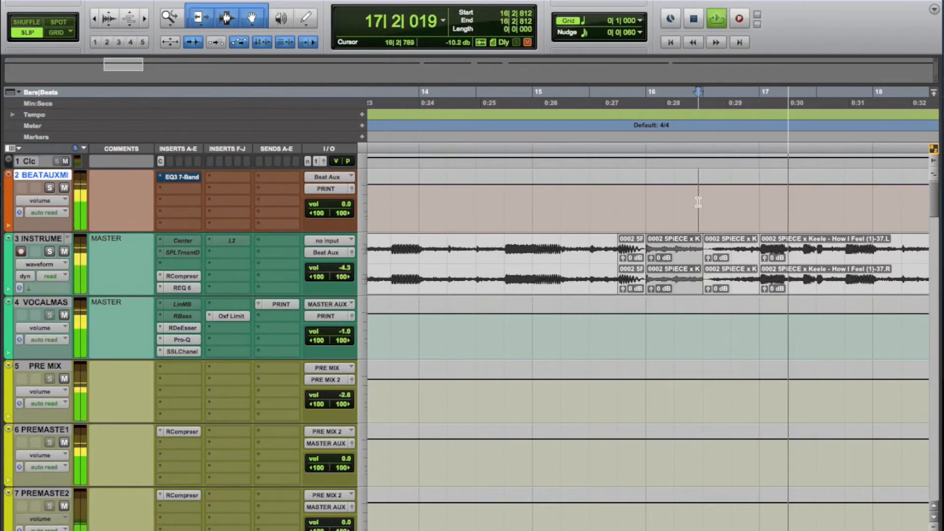
key(space)
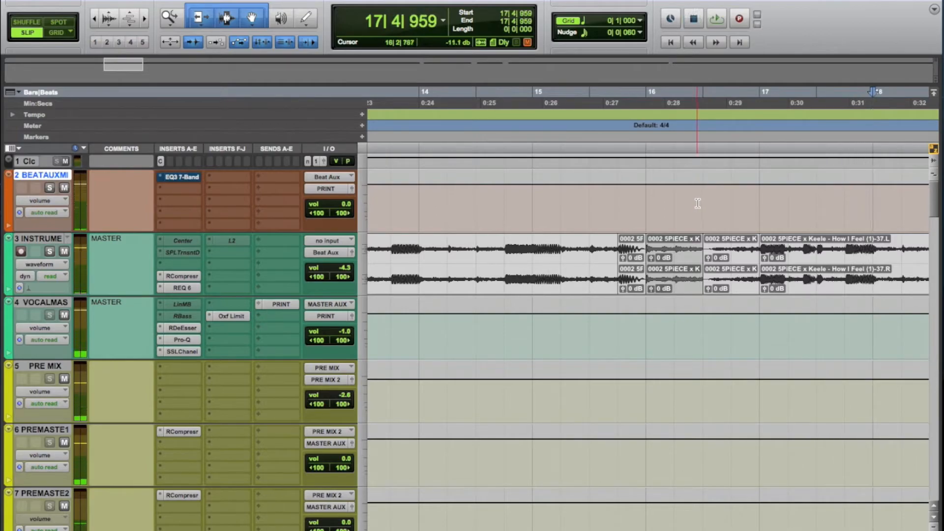
Step: Open the Vari-Fi pitch-shift AudioSuite plug-in and move its window clear of the instrumental track
key(r)
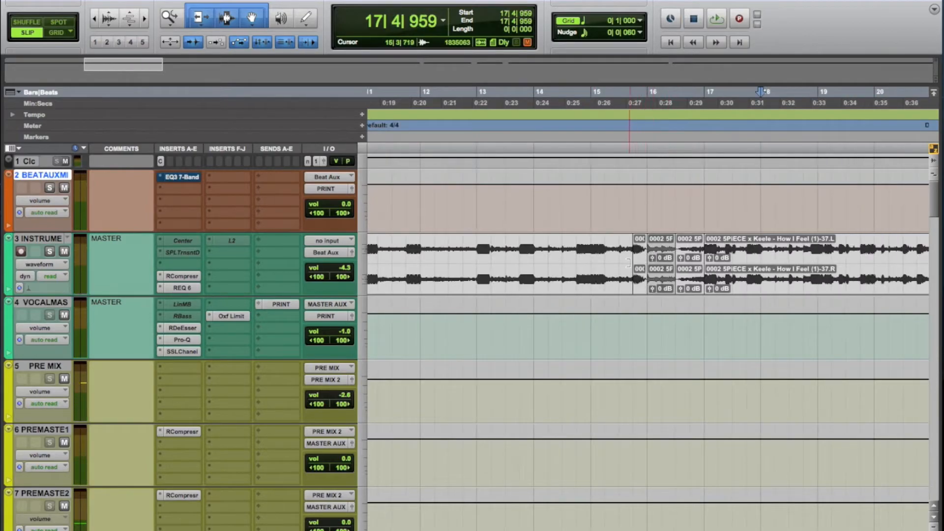
key(r)
key(t)
key(t)
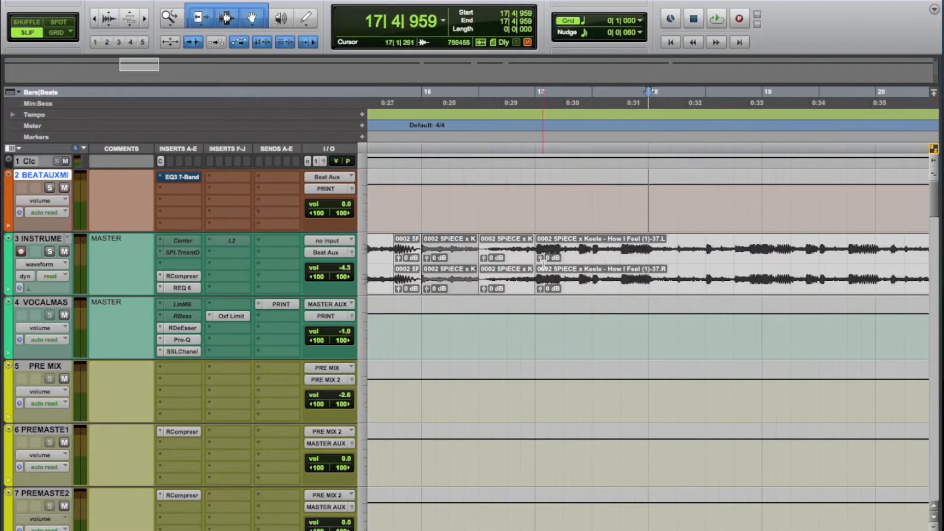
scroll(495, 269, left, 3)
click(322, 0)
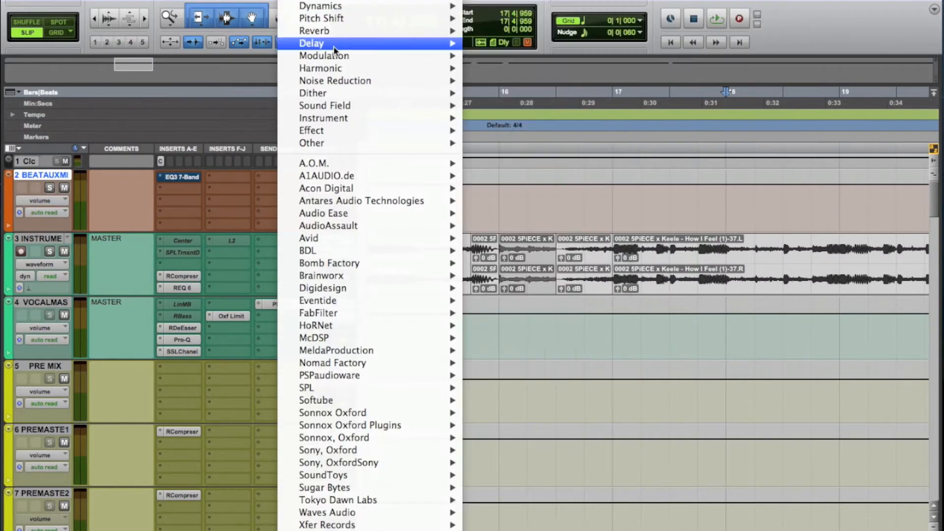
mouse_move(343, 59)
mouse_move(344, 20)
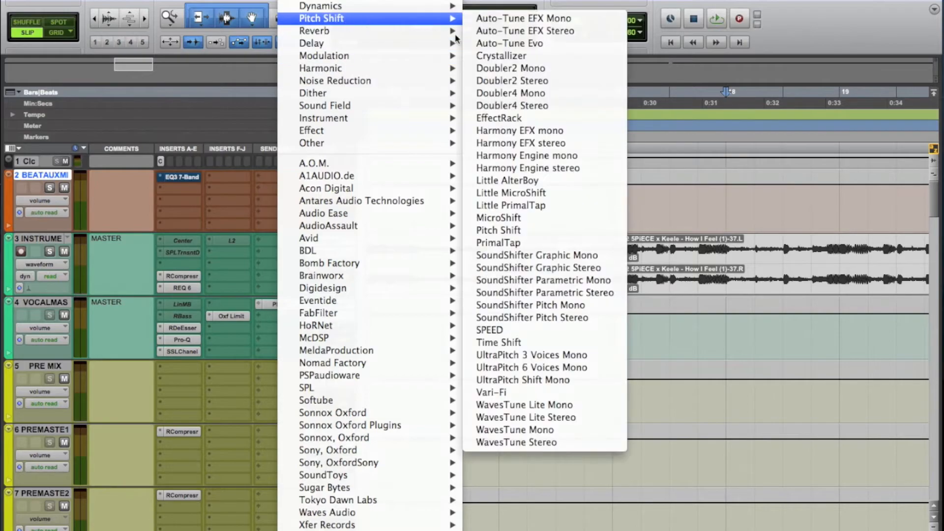
click(492, 392)
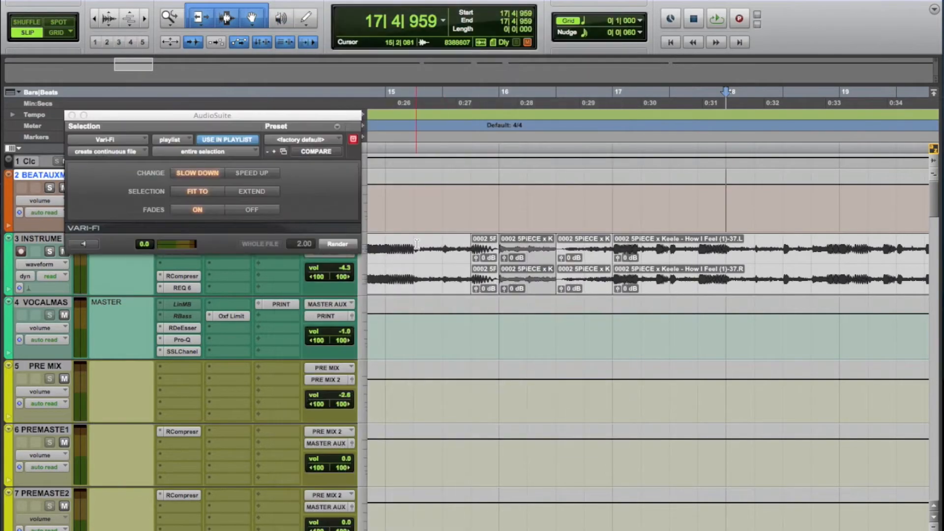
drag(266, 115, 266, 40)
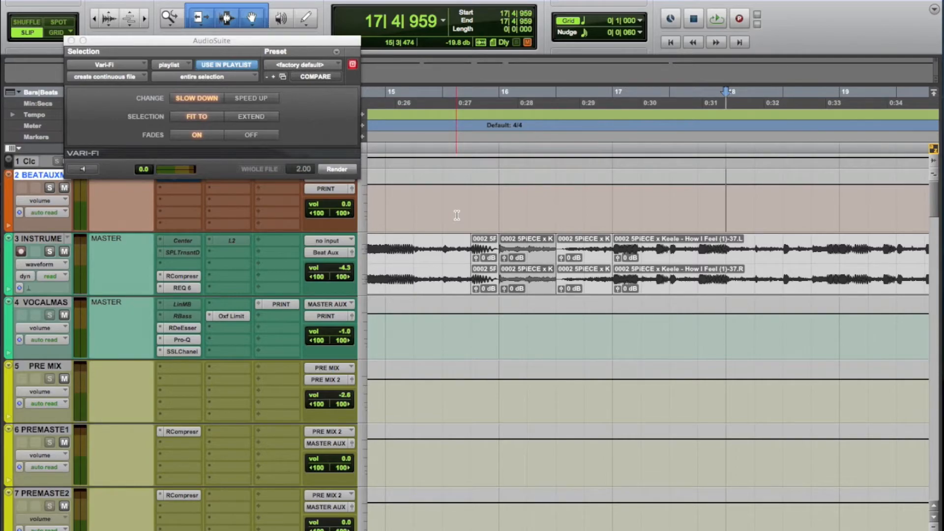
Step: Switch to Grid edit mode and select bars 15 to 17 on the BEATAUX track
key(F4)
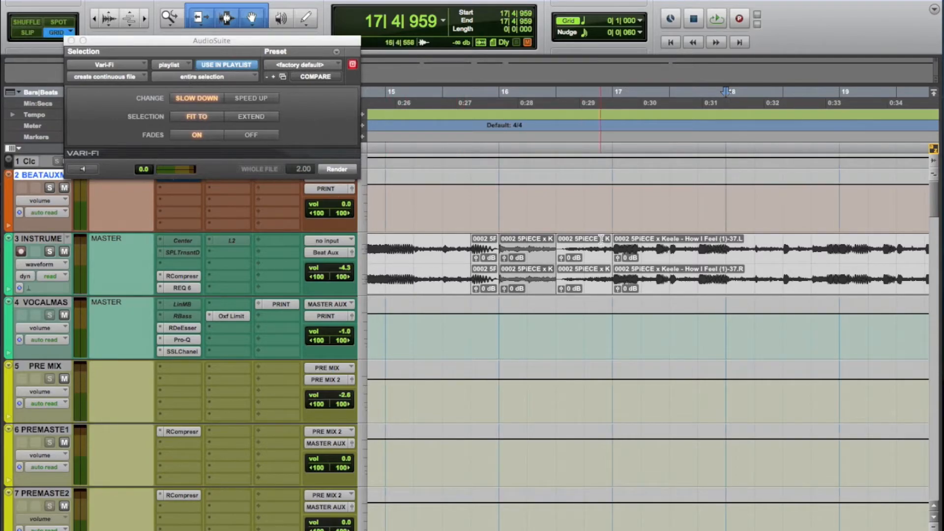
key(r)
drag(632, 216, 517, 218)
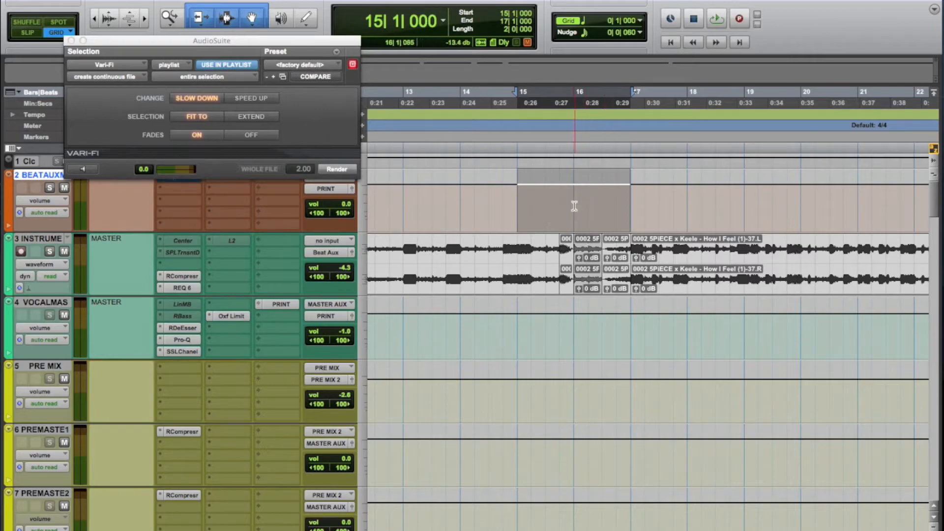
Step: Select the INSTRUME clip from 15|4 to 16|1, followed by the one from 16|3 to 17|1
click(590, 271)
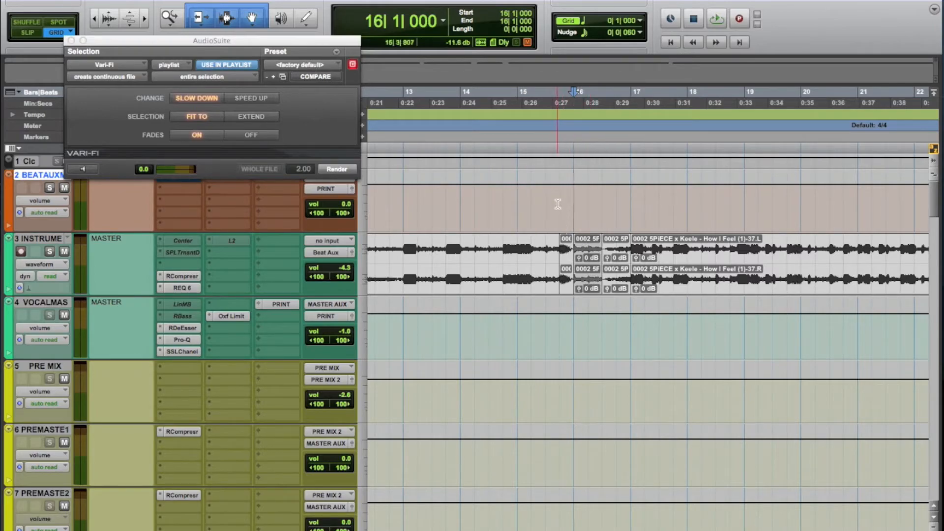
drag(559, 204, 573, 207)
drag(561, 273, 572, 276)
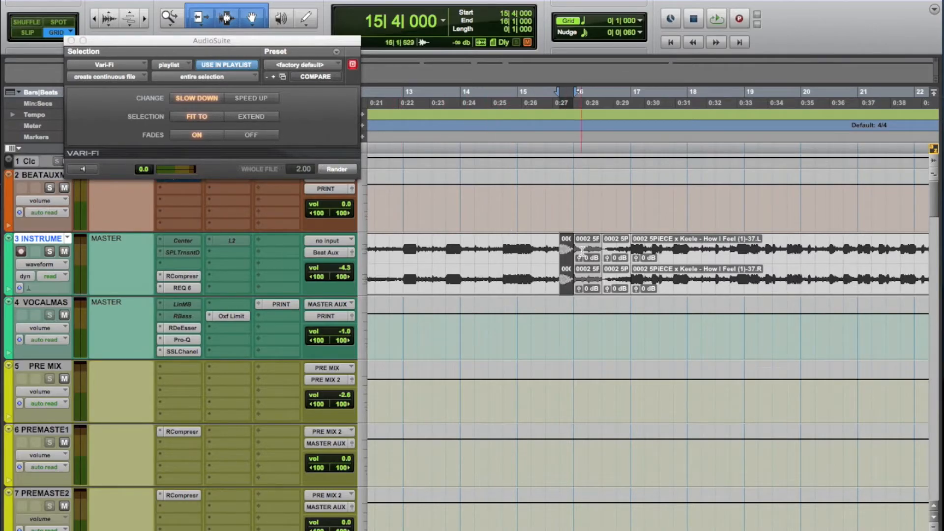
drag(603, 278, 632, 278)
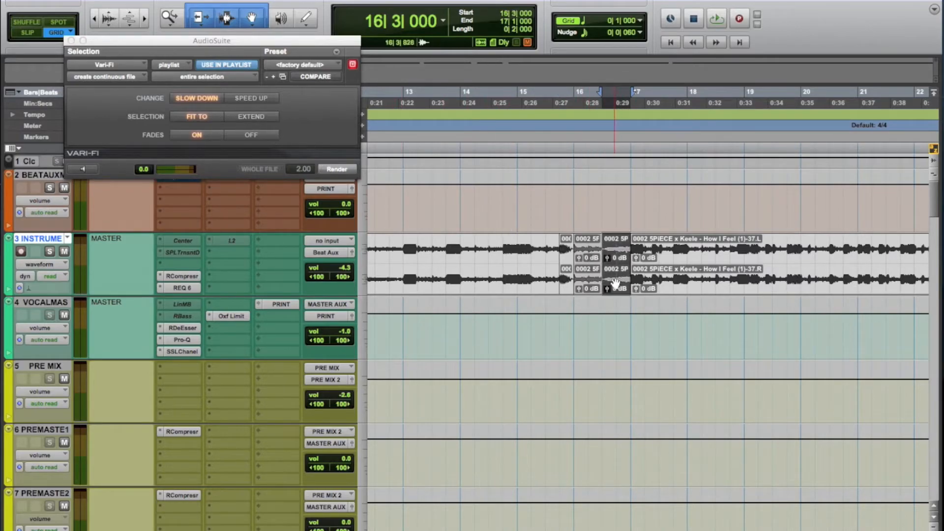
Step: Switch the Vari-Fi change mode to Speed Up and back to Slow Down
click(252, 100)
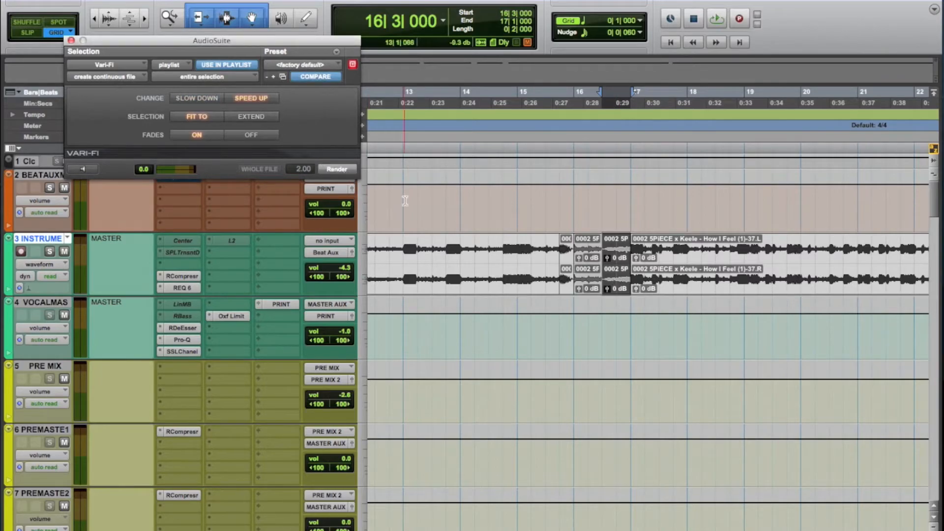
click(213, 99)
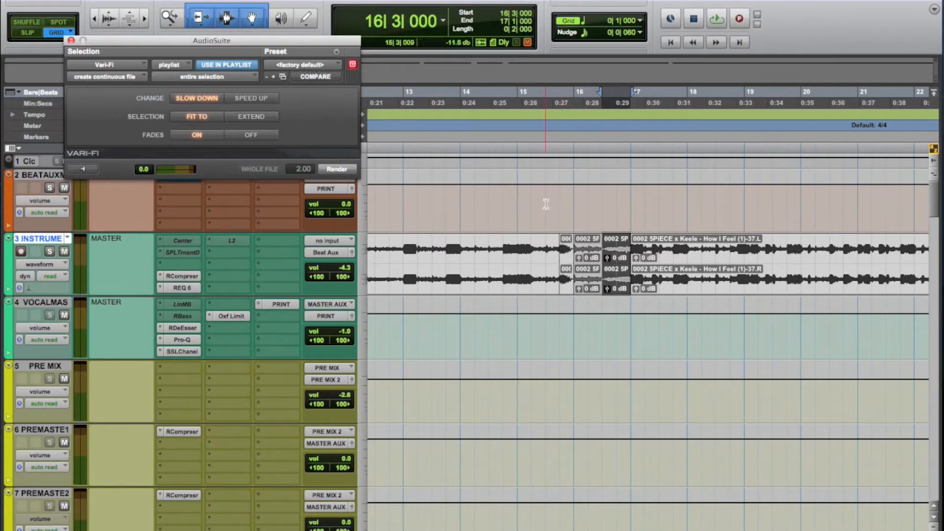
Step: Select the range from 16|3 to 17|1 on the BEATAUX track, above the speed-up clip
drag(558, 202, 627, 211)
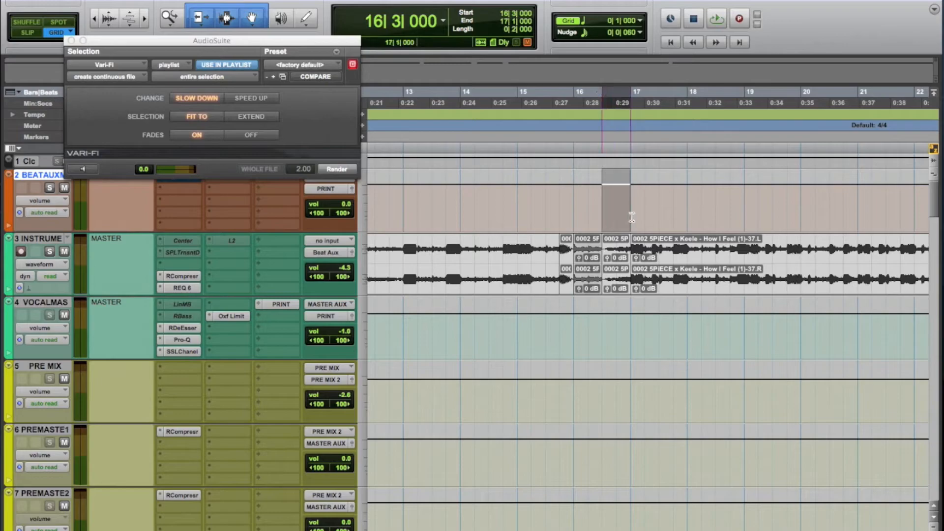
key(t)
key(t)
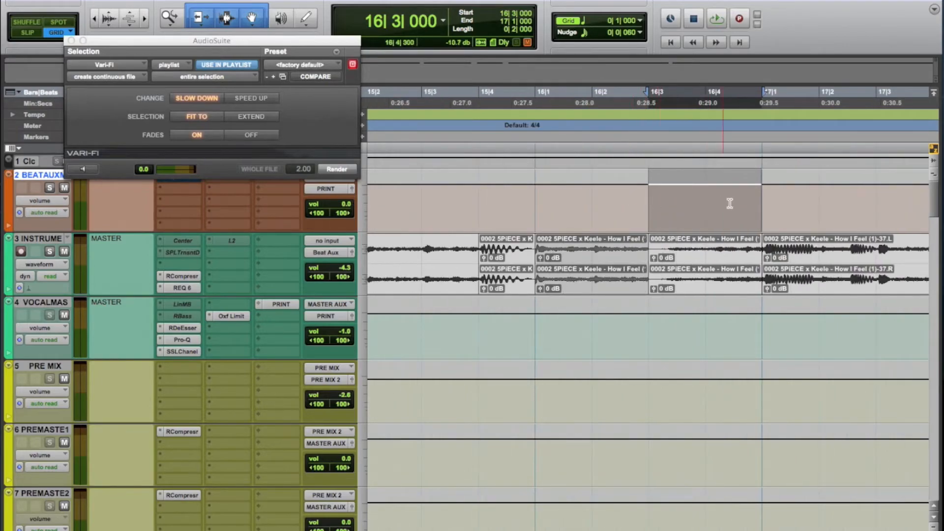
key(r)
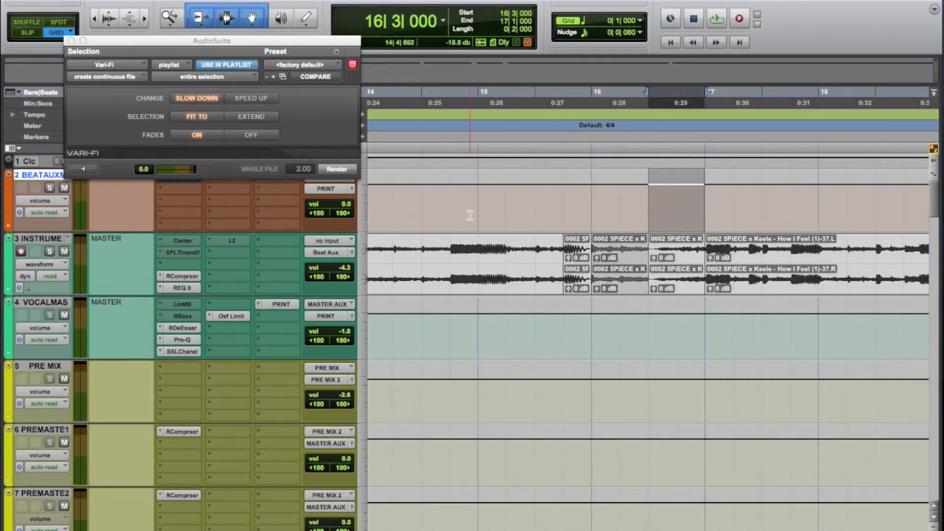
Step: Mark 16|1 and 16|3 on the BEATAUX track and select the slow-down range from 15|4 to 16|1
drag(576, 203, 579, 206)
click(579, 206)
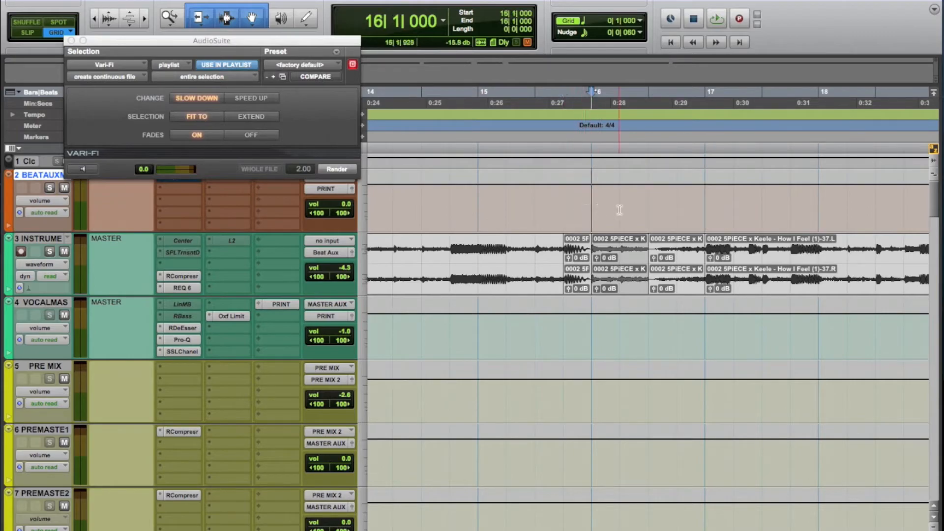
click(667, 276)
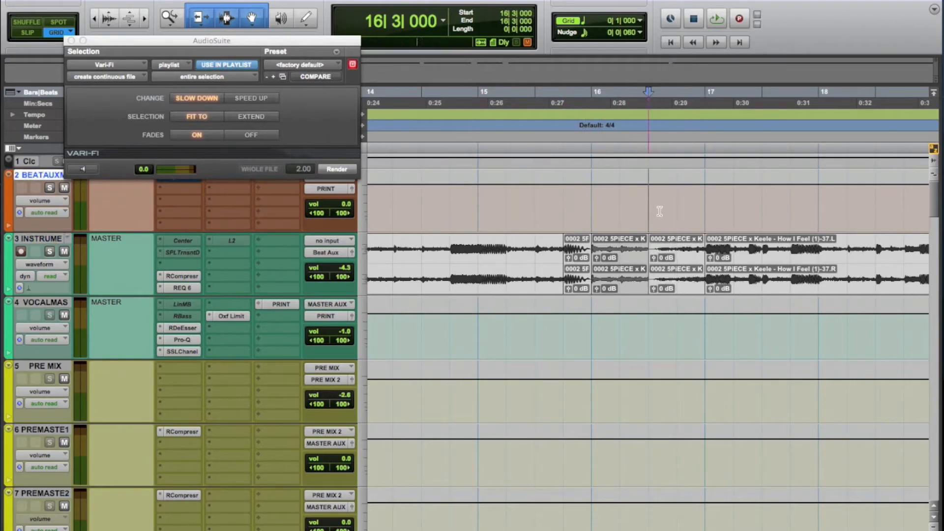
drag(652, 207, 728, 211)
drag(566, 207, 588, 208)
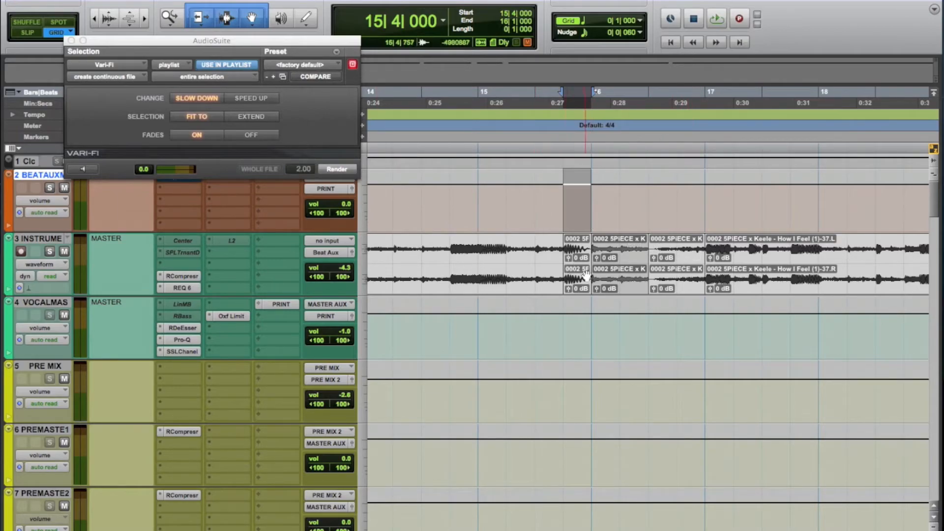
Step: Play the instrumental from 9|1 through the transition to bar 21 and place the edit cursor at 21|2 on the INSTRUME track
key(r)
key(r)
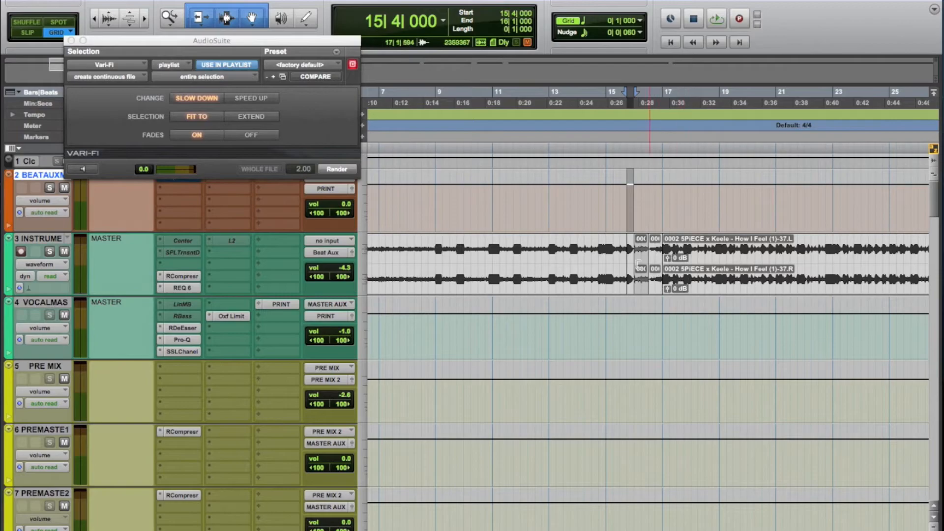
click(633, 336)
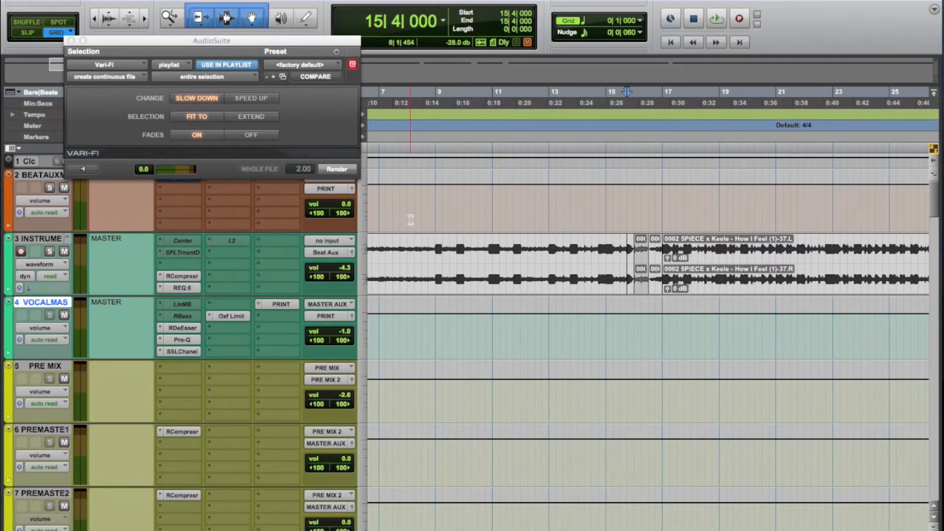
key(r)
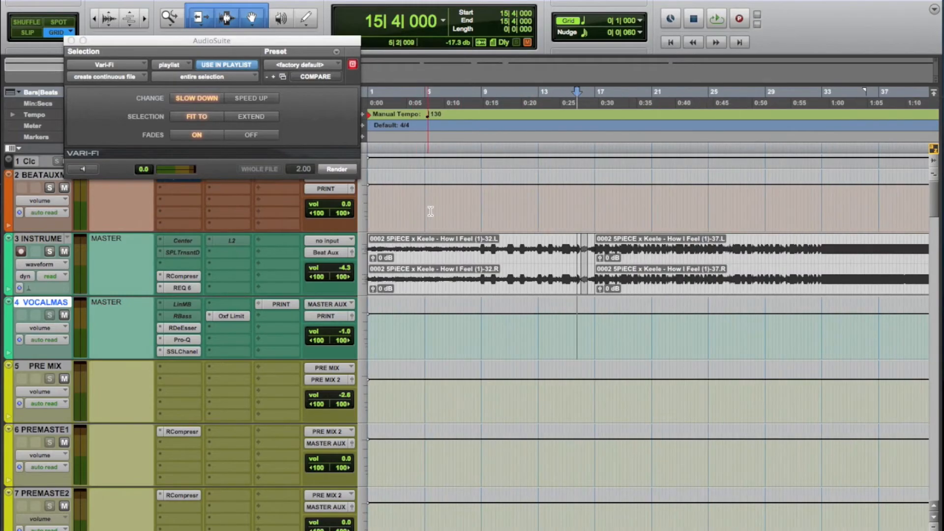
click(480, 204)
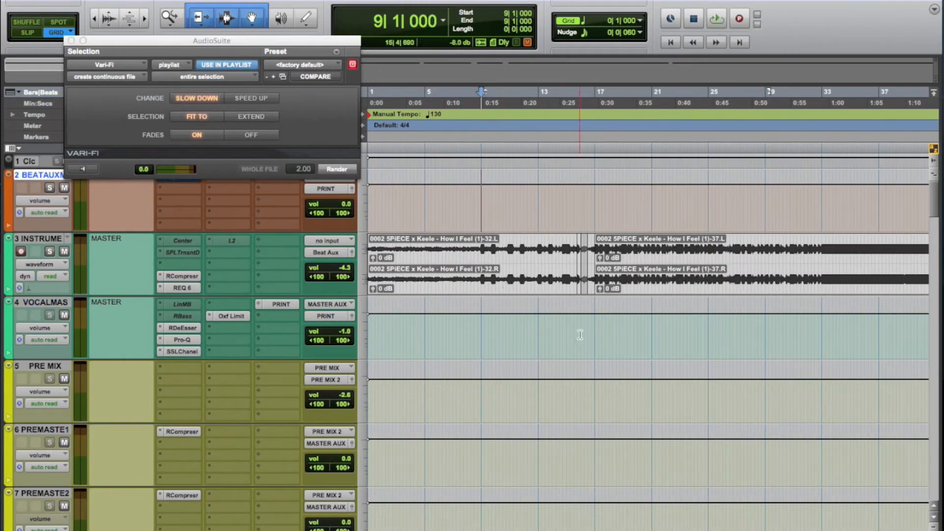
key(space)
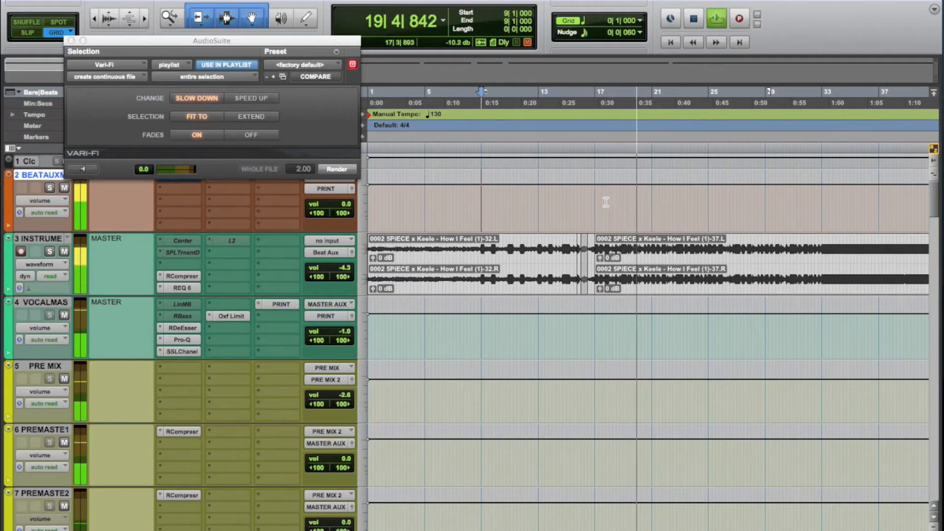
key(space)
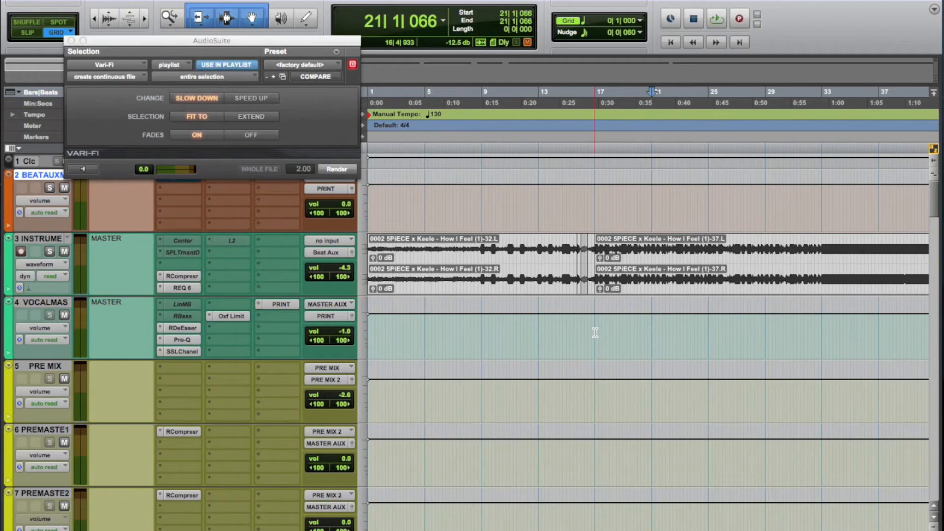
click(661, 255)
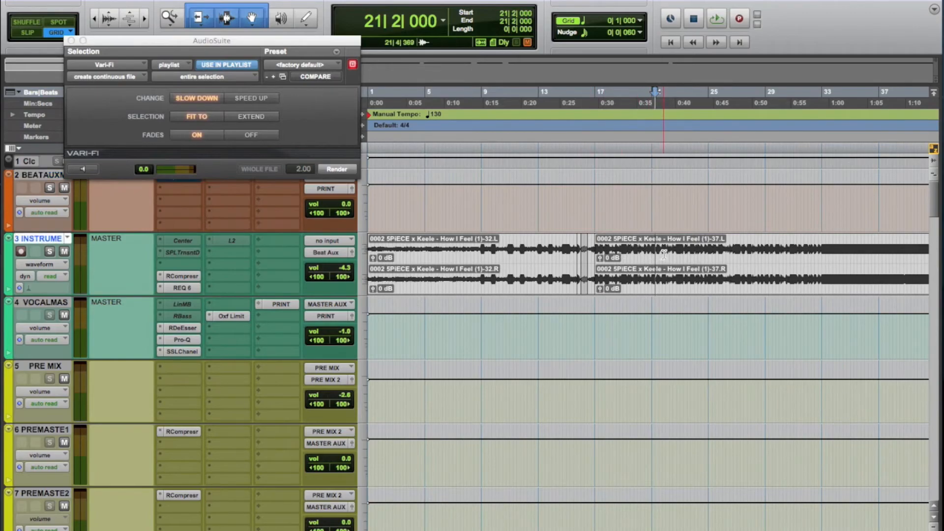